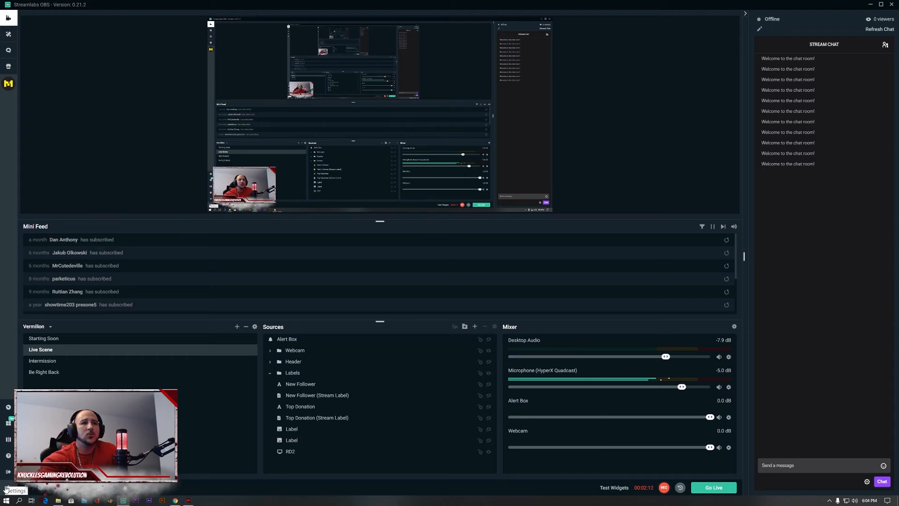
Step: Open the settings and look through the Output, Video and Audio pages, including the output's Recording and Audio sections
{"action": "left_click", "coordinate": [7, 488]}
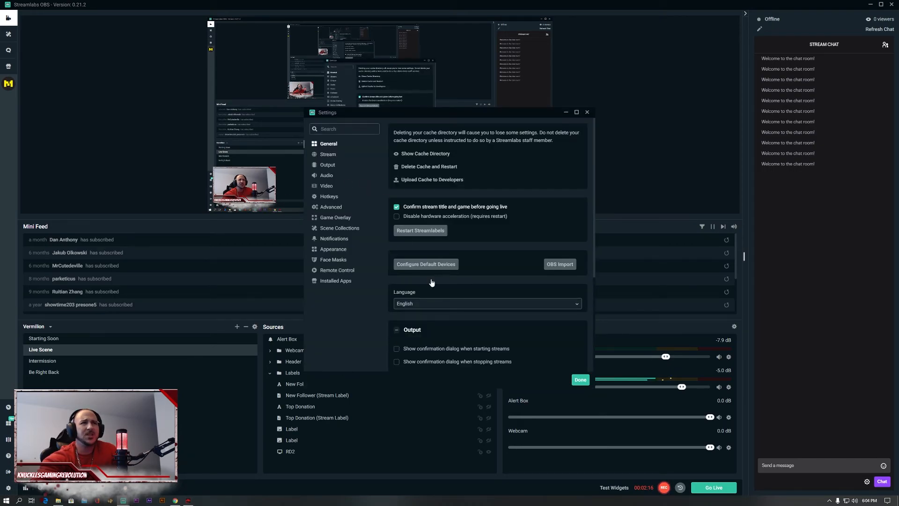
{"action": "left_click", "coordinate": [330, 166]}
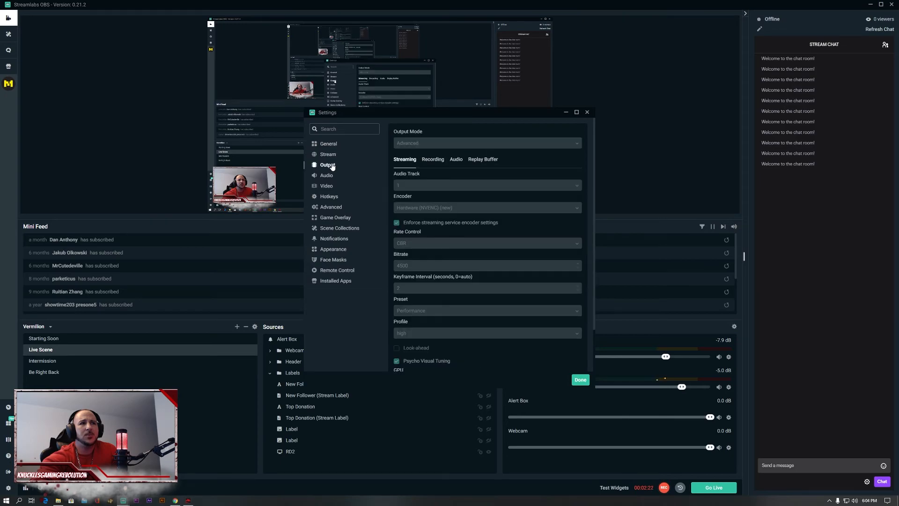
{"action": "left_click", "coordinate": [332, 187]}
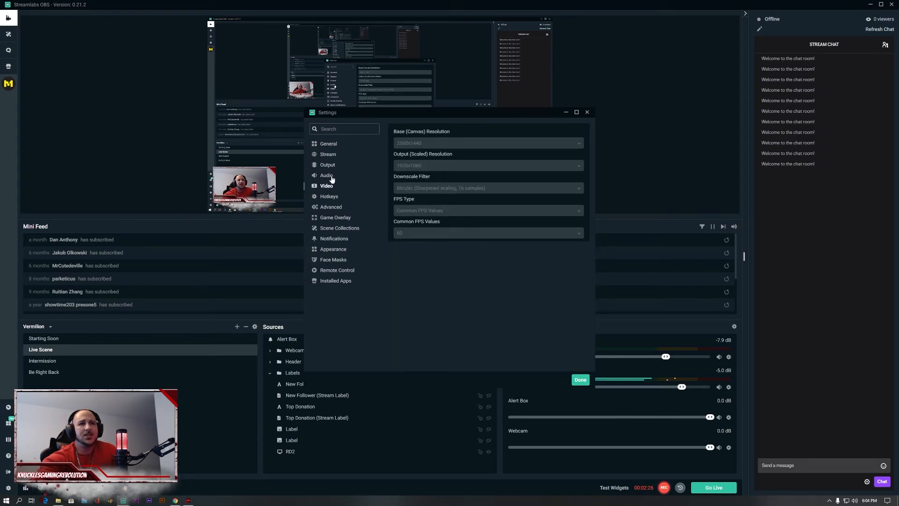
{"action": "left_click", "coordinate": [331, 177]}
{"action": "left_click", "coordinate": [331, 167]}
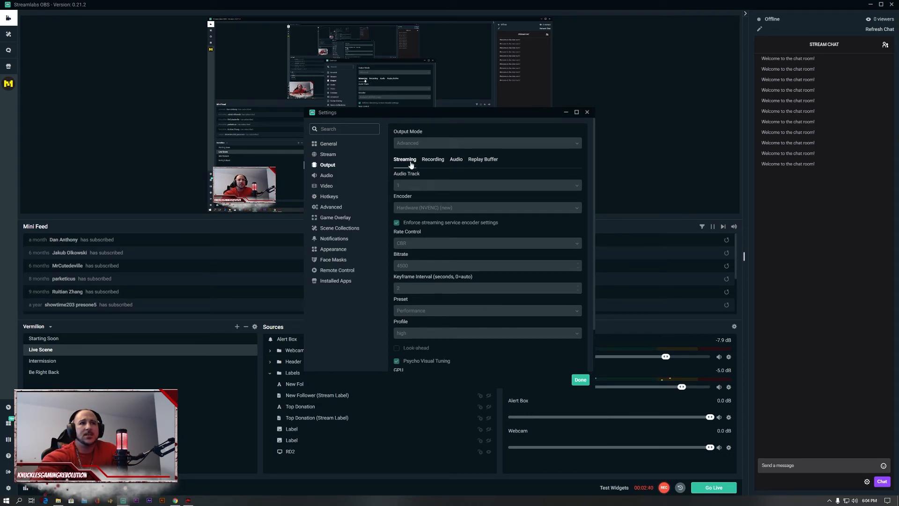
{"action": "left_click", "coordinate": [432, 159]}
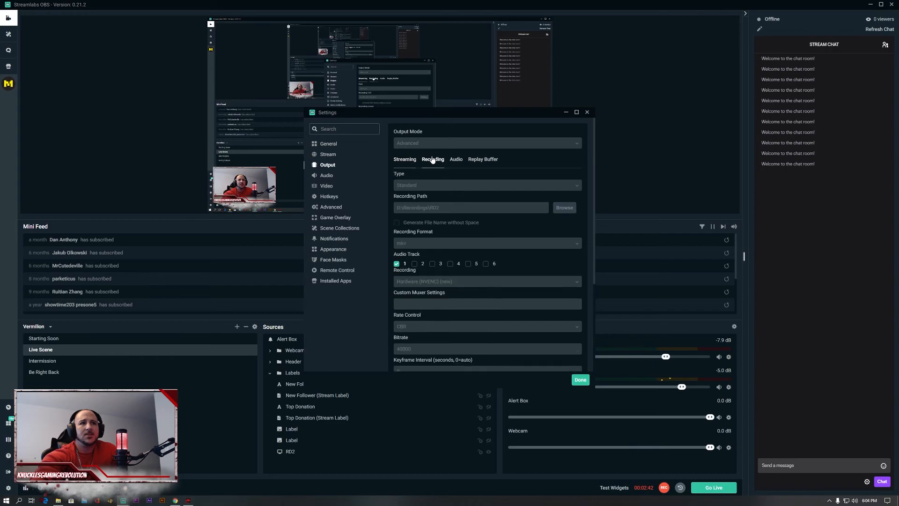
{"action": "left_click", "coordinate": [456, 164]}
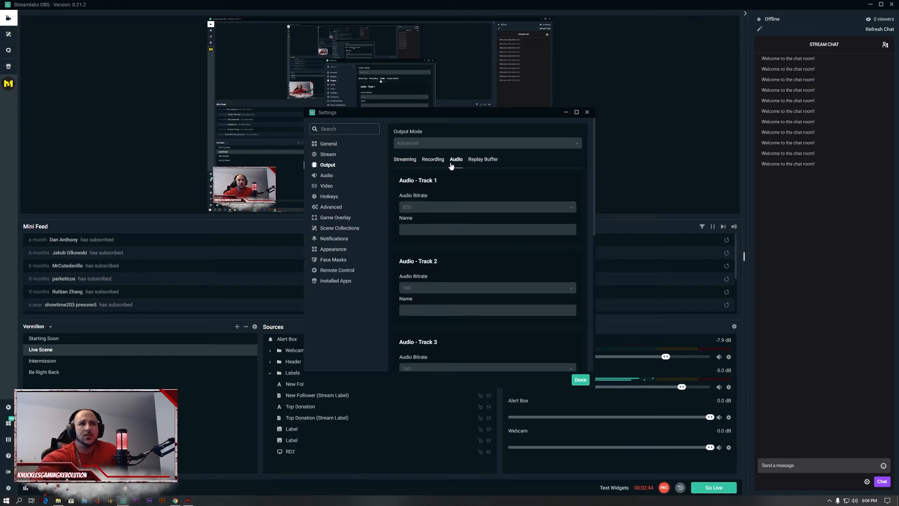
Step: Review the streaming output settings, from audio track and encoder through to Max B-frames
{"action": "left_click", "coordinate": [413, 162]}
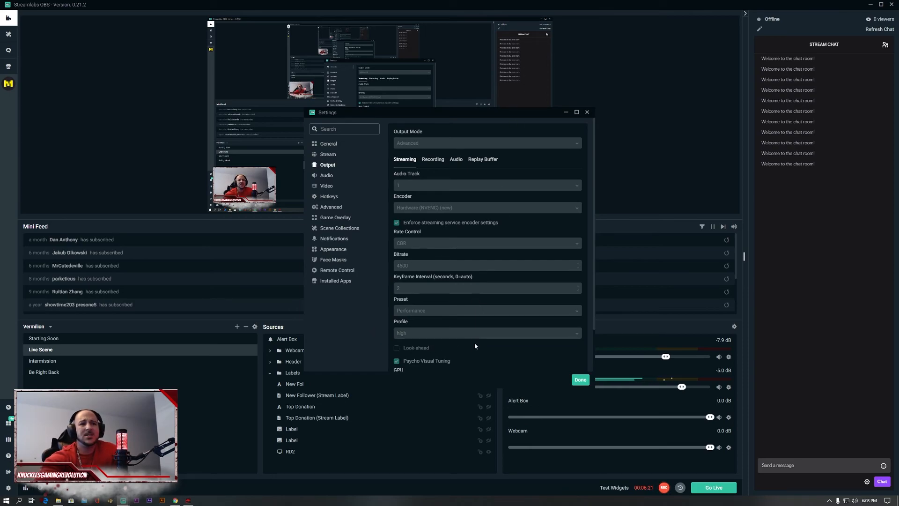
{"action": "scroll", "coordinate": [465, 353], "scroll_direction": "down", "scroll_amount": 1}
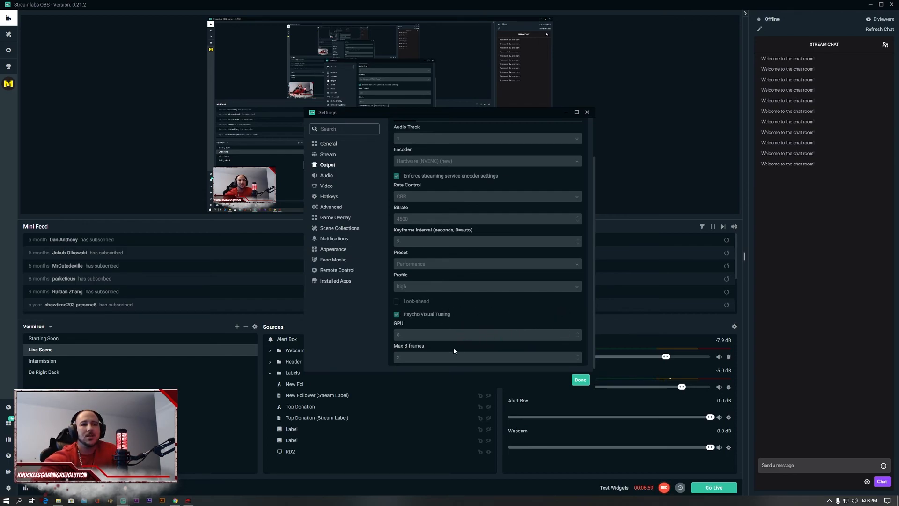
{"action": "scroll", "coordinate": [453, 349], "scroll_direction": "down", "scroll_amount": 1}
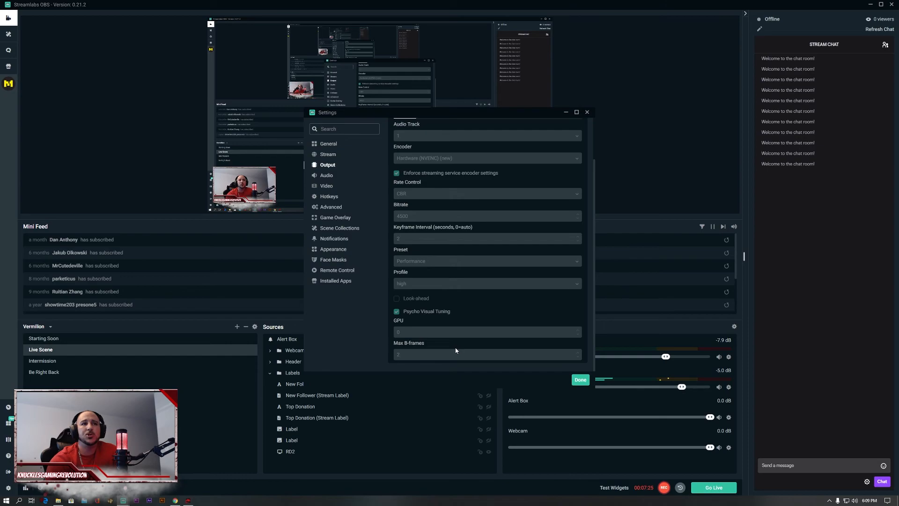
{"action": "scroll", "coordinate": [428, 245], "scroll_direction": "up", "scroll_amount": 2}
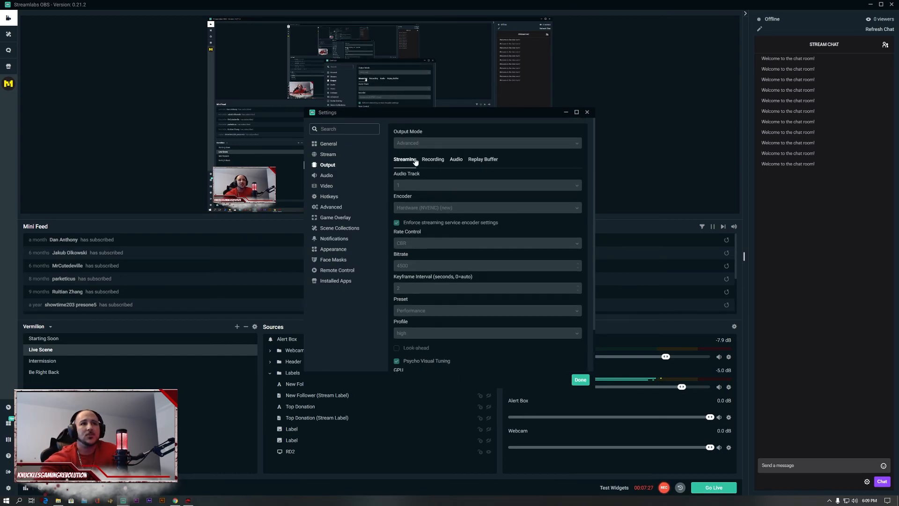
Step: Review the recording output settings, from recording path and format through to Max B-frames
{"action": "left_click", "coordinate": [431, 160]}
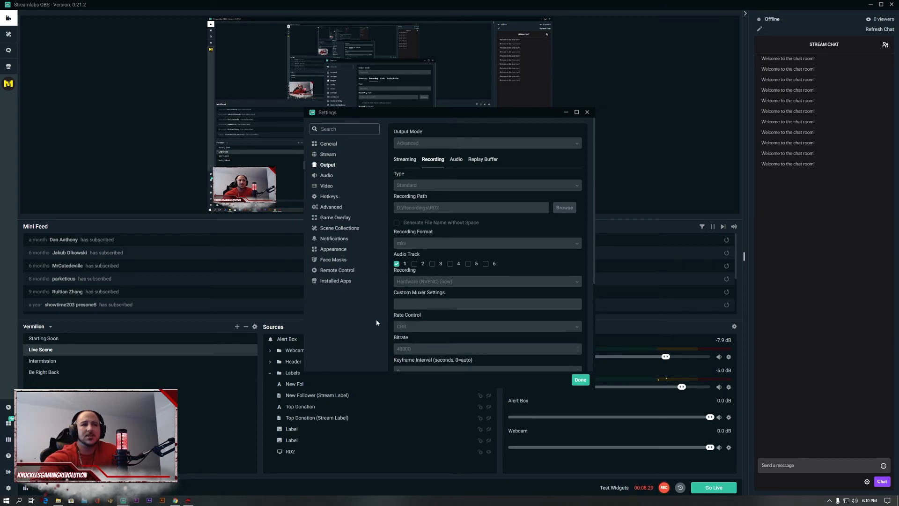
{"action": "scroll", "coordinate": [511, 313], "scroll_direction": "down", "scroll_amount": 2}
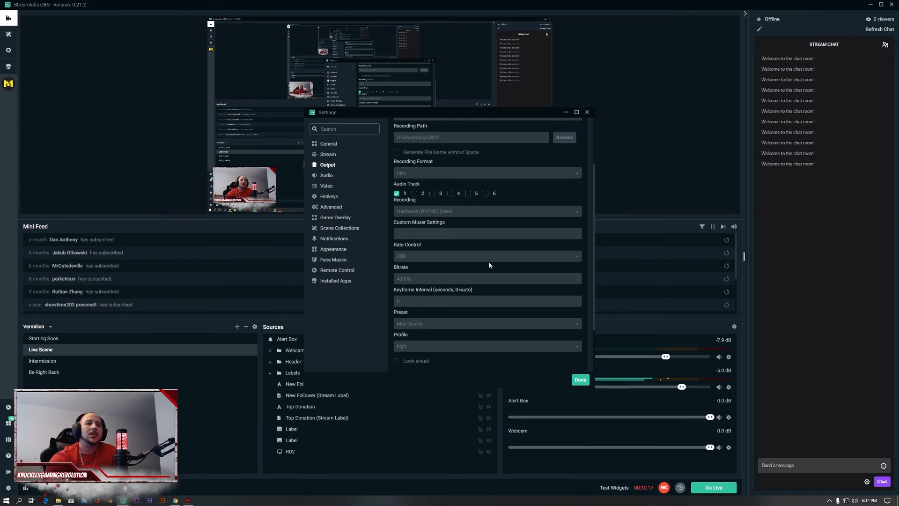
{"action": "scroll", "coordinate": [474, 331], "scroll_direction": "down", "scroll_amount": 3}
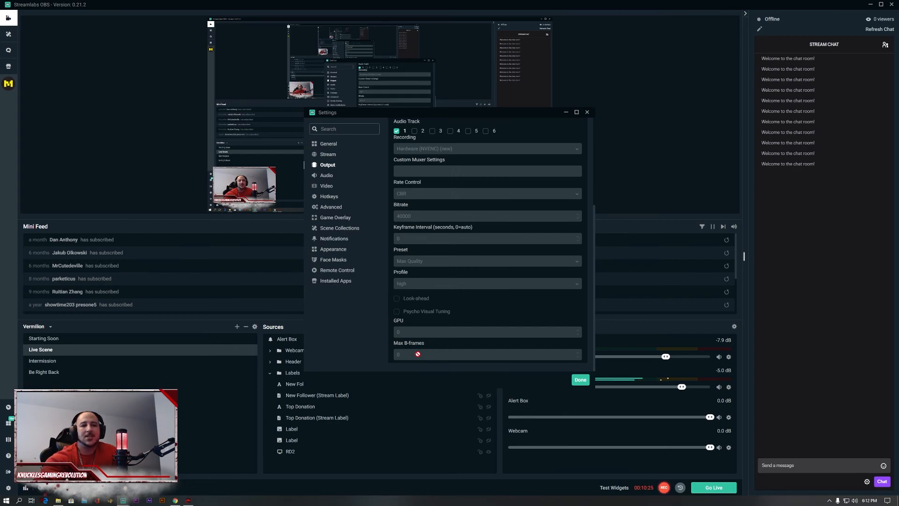
{"action": "scroll", "coordinate": [443, 348], "scroll_direction": "up", "scroll_amount": 5}
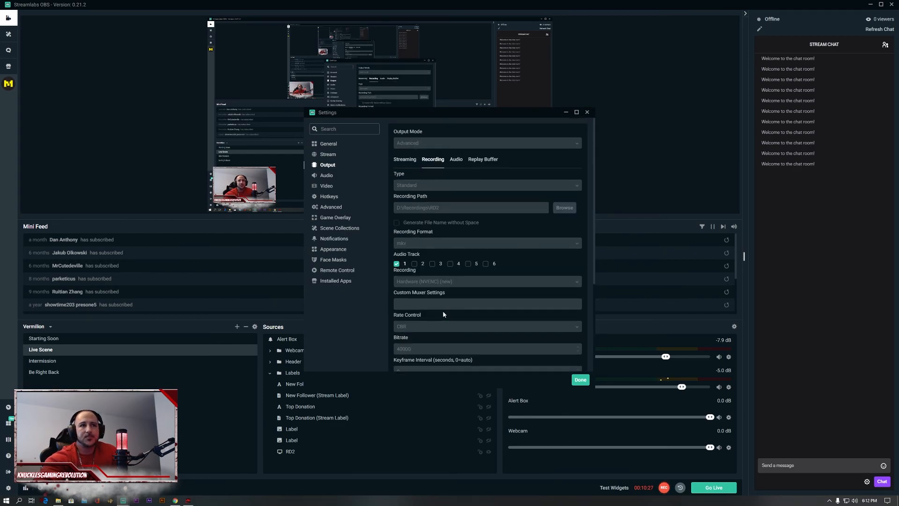
Step: Review the output's audio track bitrates and the video resolution, downscale filter and FPS settings, closing the settings when finished
{"action": "left_click", "coordinate": [456, 160]}
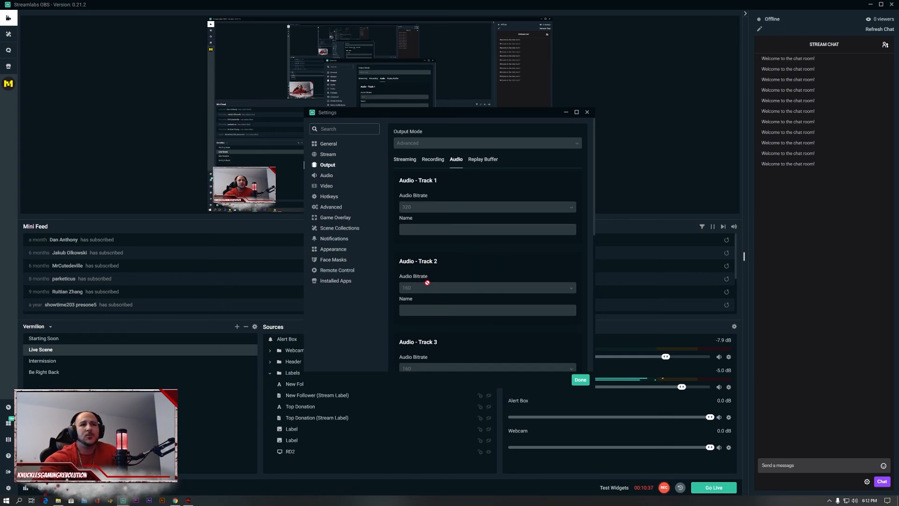
{"action": "scroll", "coordinate": [452, 293], "scroll_direction": "down", "scroll_amount": 2}
{"action": "scroll", "coordinate": [450, 291], "scroll_direction": "up", "scroll_amount": 2}
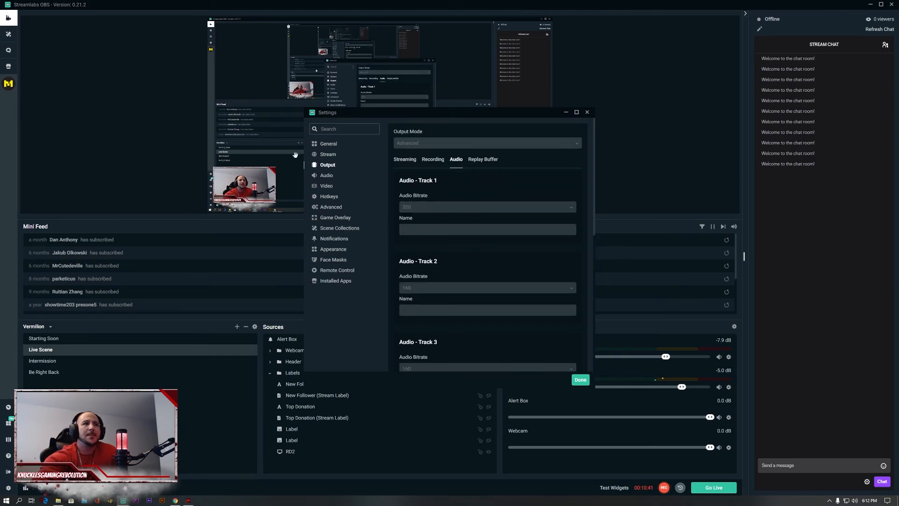
{"action": "left_click", "coordinate": [327, 187]}
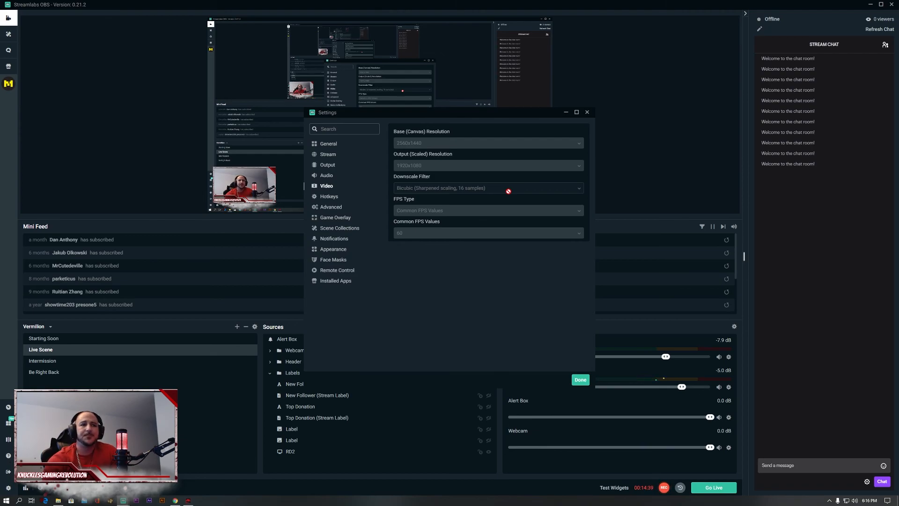
{"action": "left_click", "coordinate": [581, 380]}
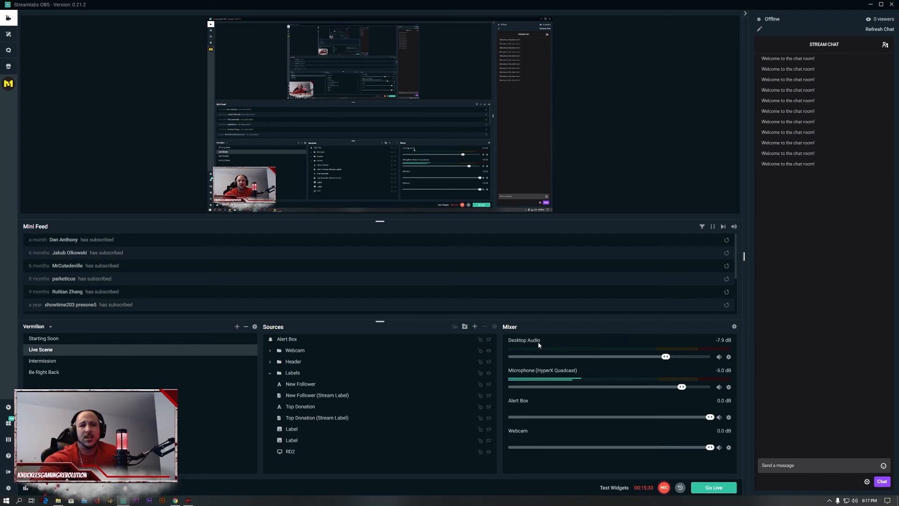
Step: Examine the Compressor filter on the Desktop Audio source, including its sidechain source, and close the filters
{"action": "left_click", "coordinate": [729, 357]}
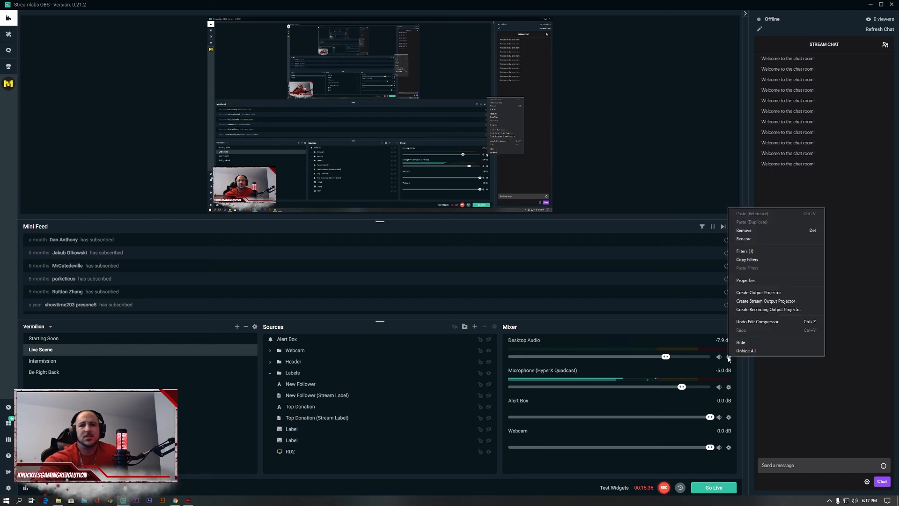
{"action": "left_click", "coordinate": [755, 254]}
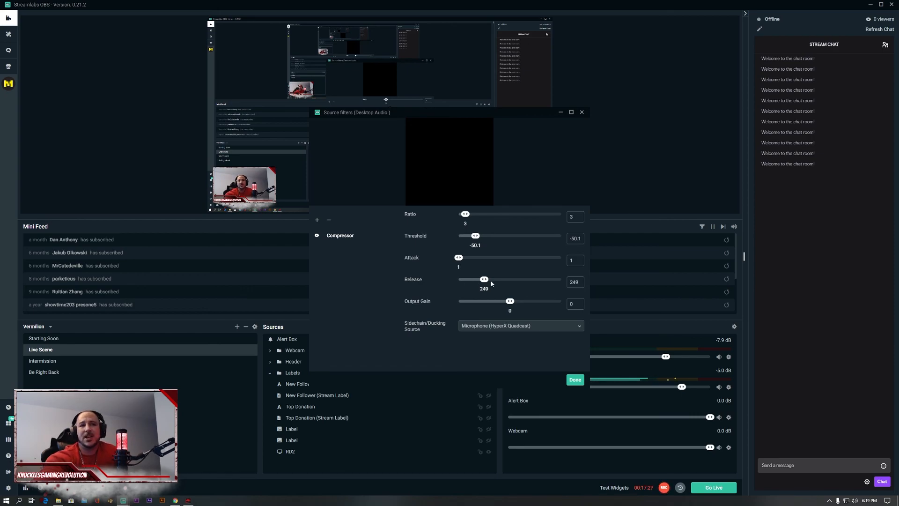
{"action": "left_click", "coordinate": [574, 380]}
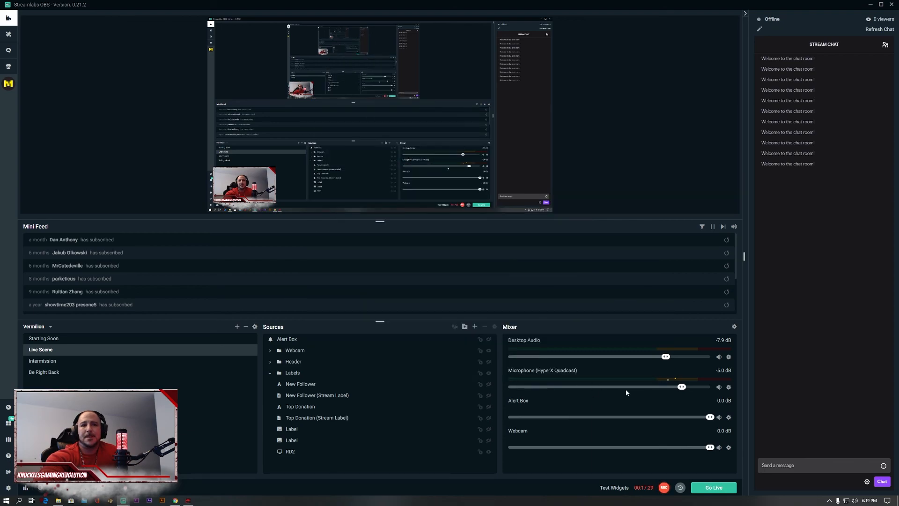
Step: Examine the Noise Gate, Compressor and Gain filters on the HyperX Quadcast microphone, and close the filters
{"action": "left_click", "coordinate": [729, 387]}
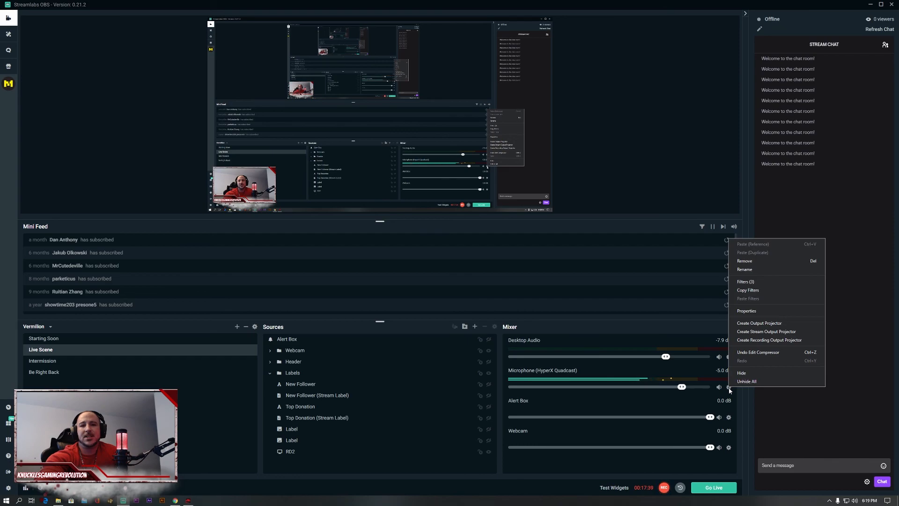
{"action": "left_click", "coordinate": [744, 281]}
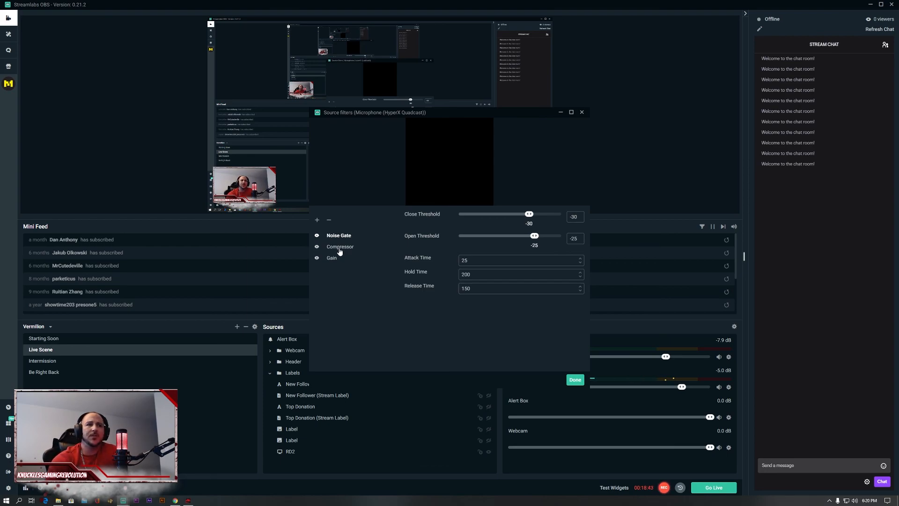
{"action": "left_click", "coordinate": [340, 249]}
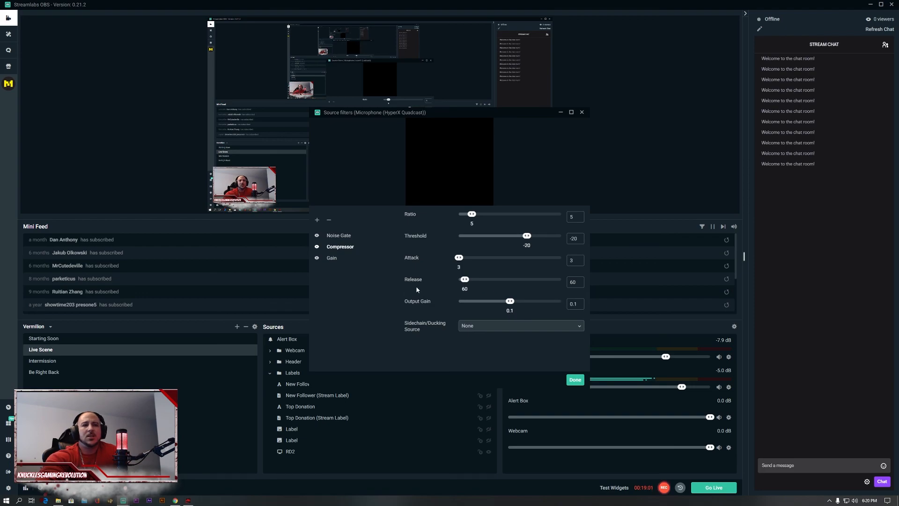
{"action": "left_click", "coordinate": [332, 258]}
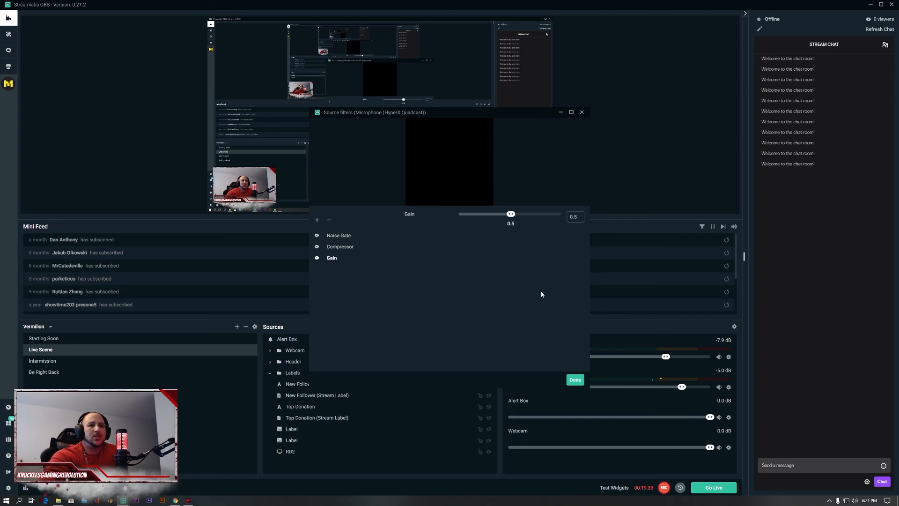
{"action": "left_click", "coordinate": [574, 379]}
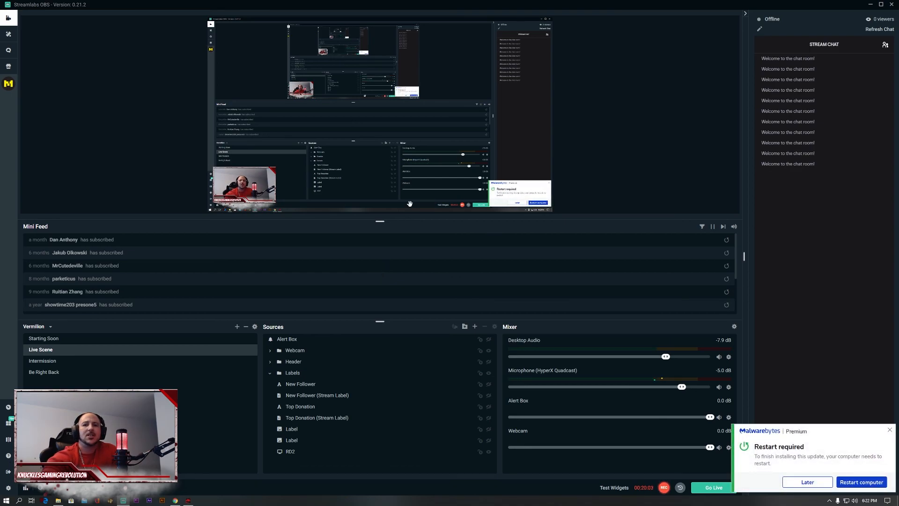
Step: Postpone the computer restart requested by Malwarebytes
{"action": "left_click", "coordinate": [799, 486]}
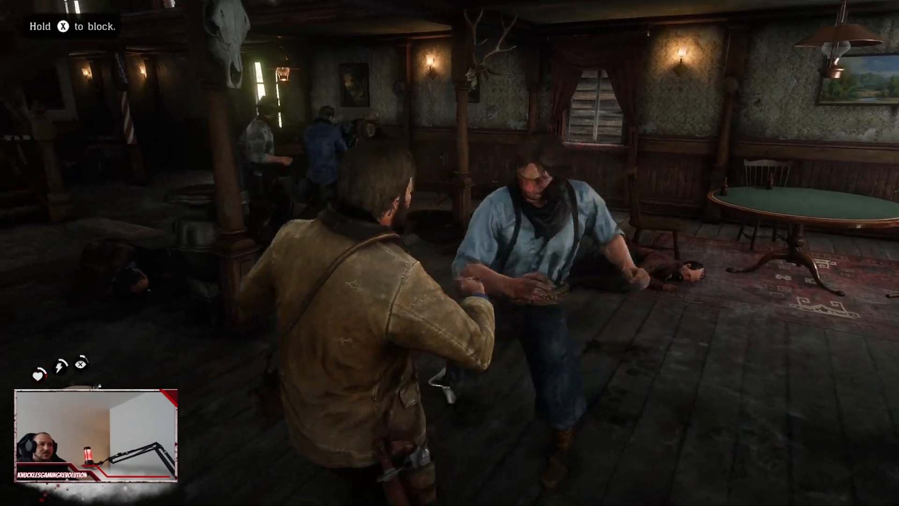
{"action": "key", "text": "Tab"}
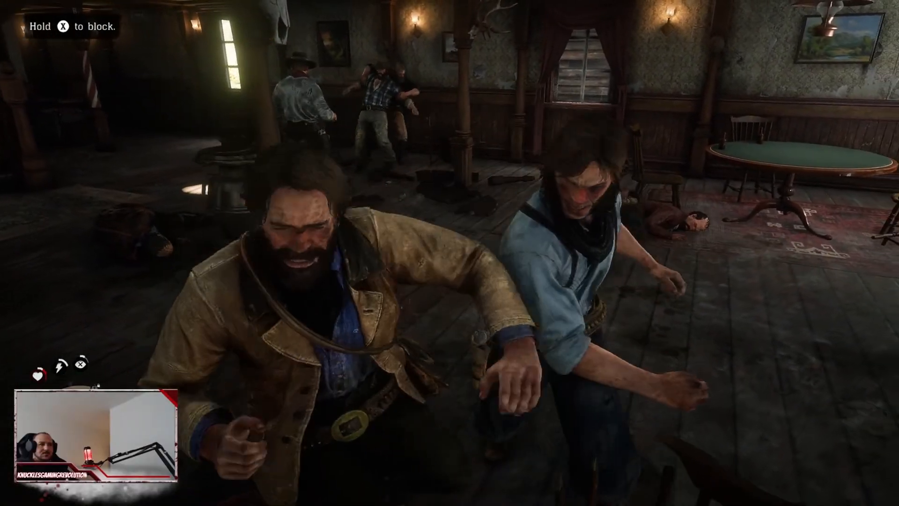